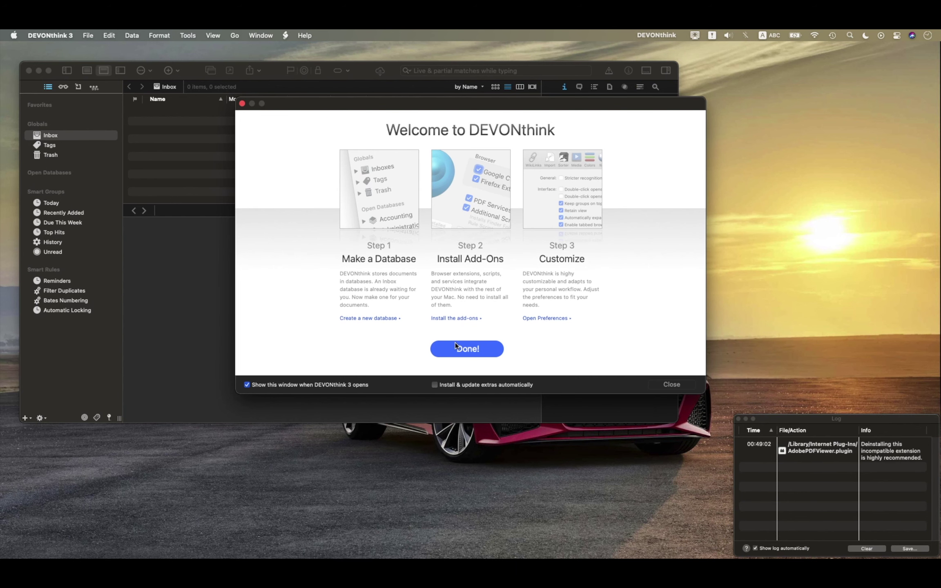
Complete the welcome setup, page through the What's New introduction to its end, and close the welcome window.
click(451, 349)
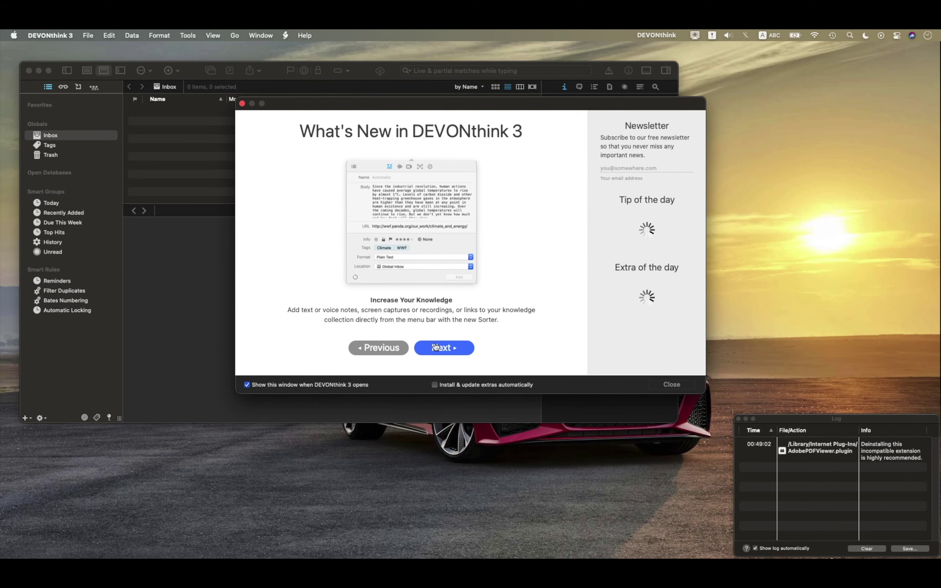
click(435, 347)
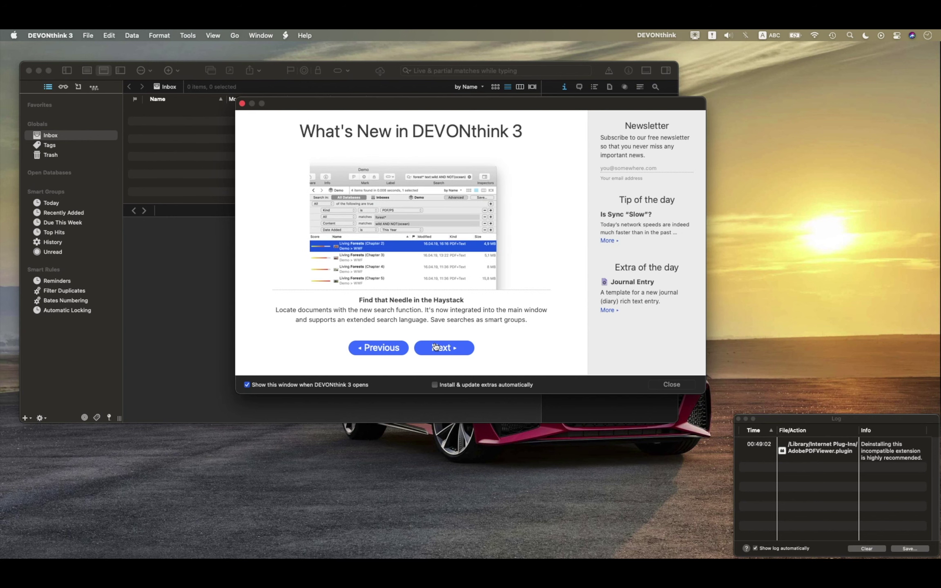
click(435, 346)
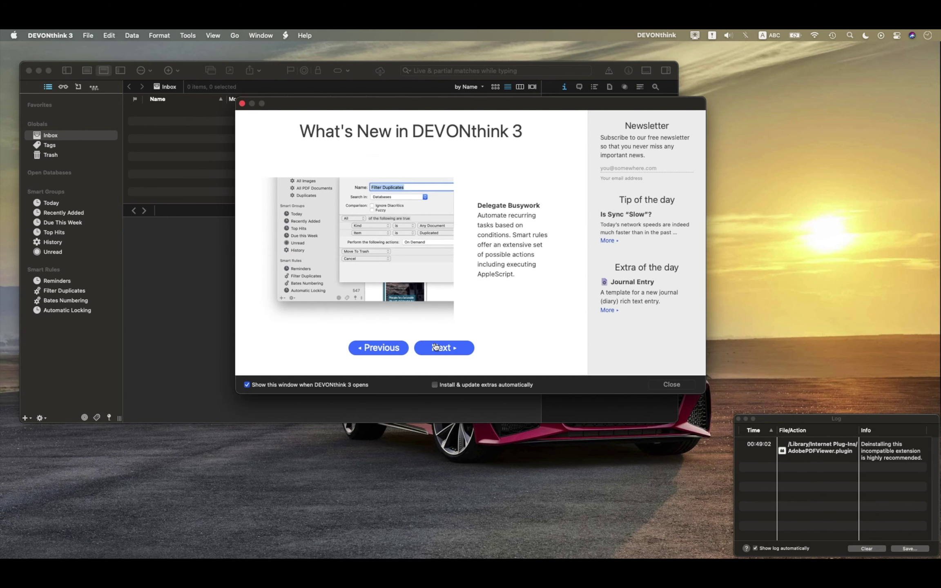
click(435, 346)
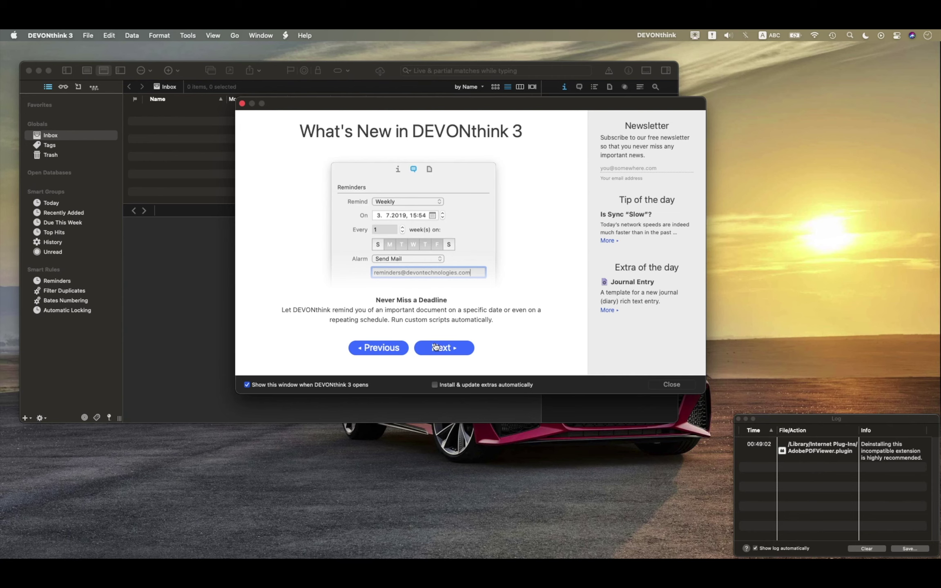
click(435, 347)
click(436, 346)
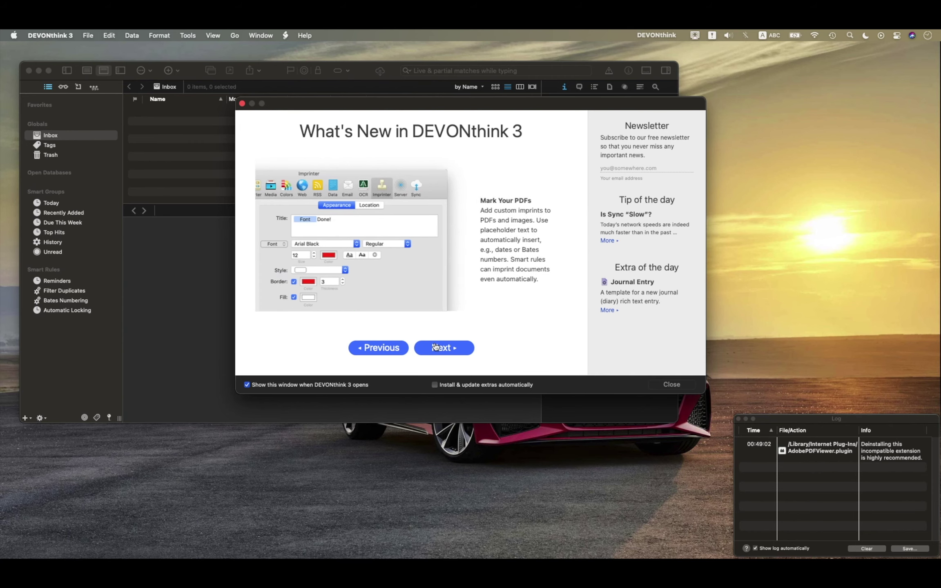
click(436, 347)
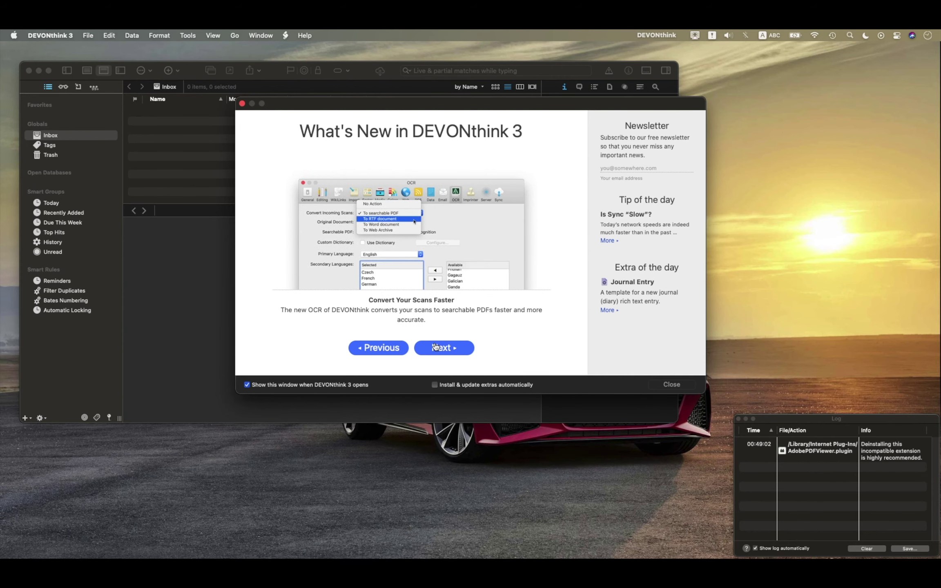
click(435, 347)
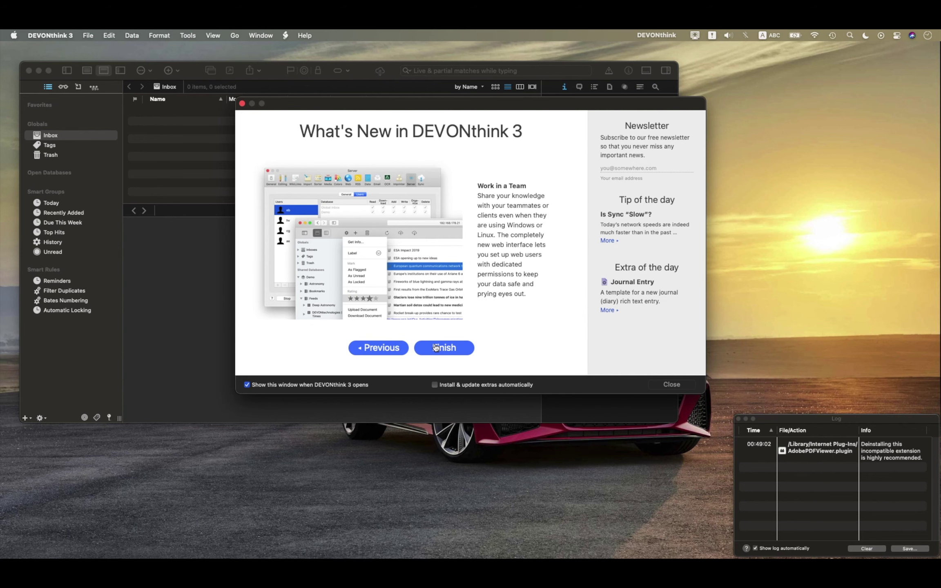
click(435, 346)
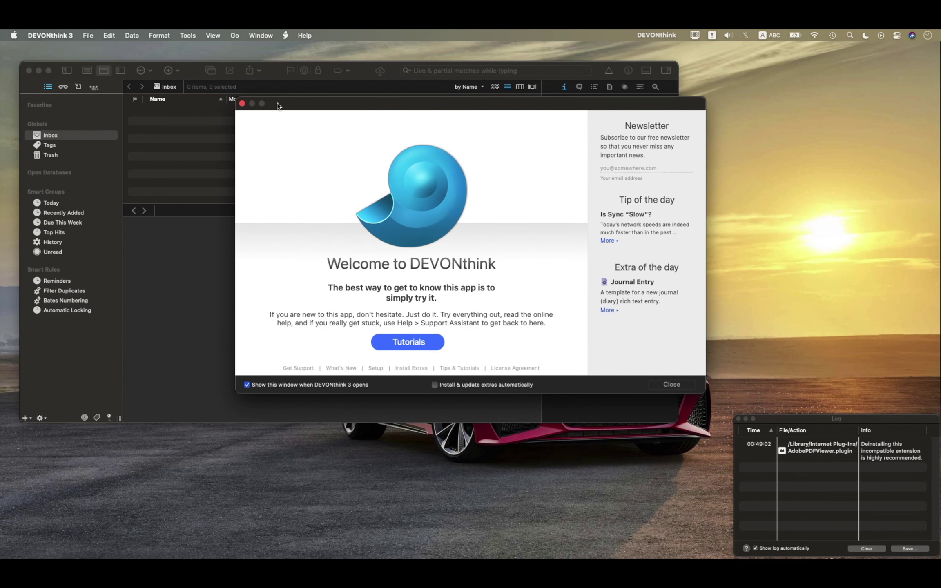
click(241, 103)
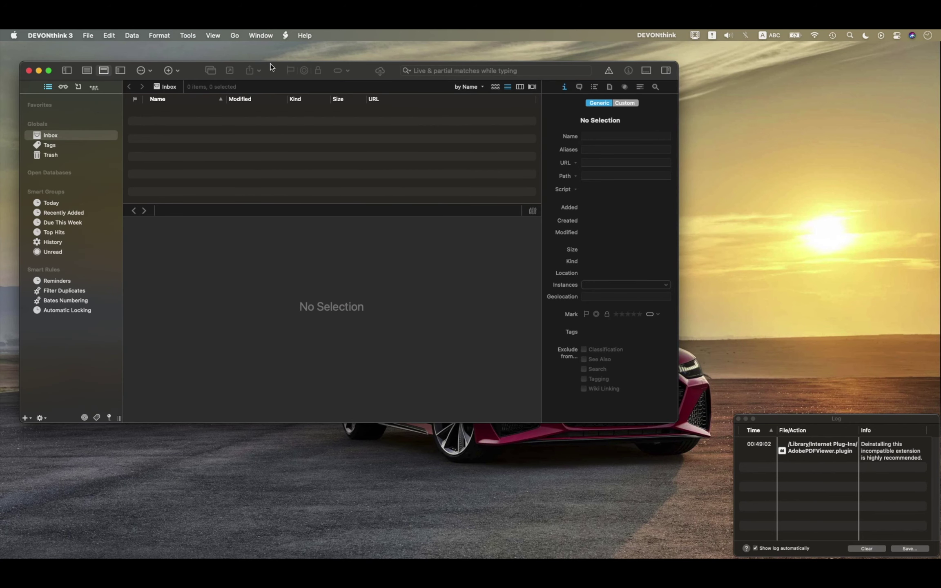
Move the main window toward the middle of the screen and close the Log window.
drag(354, 80, 384, 74)
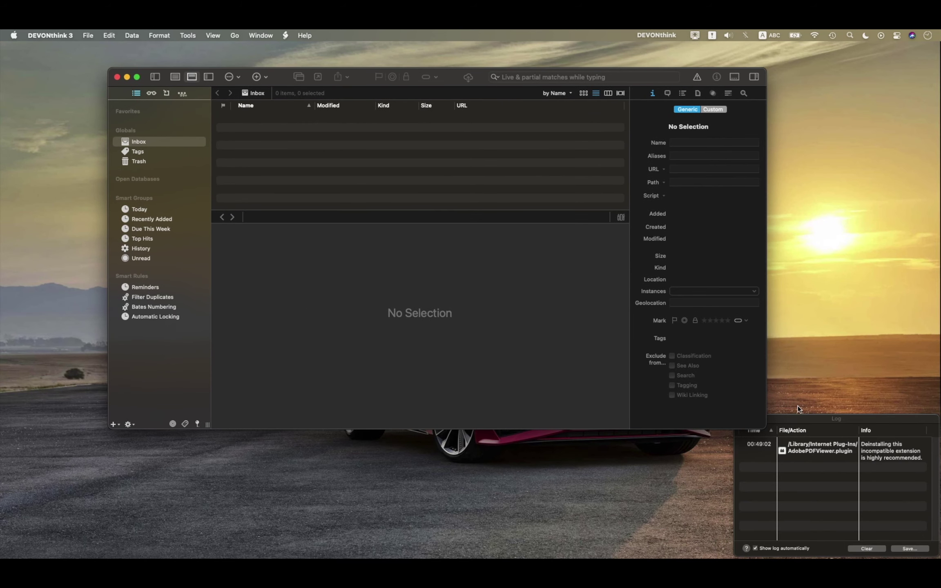
drag(801, 415, 795, 355)
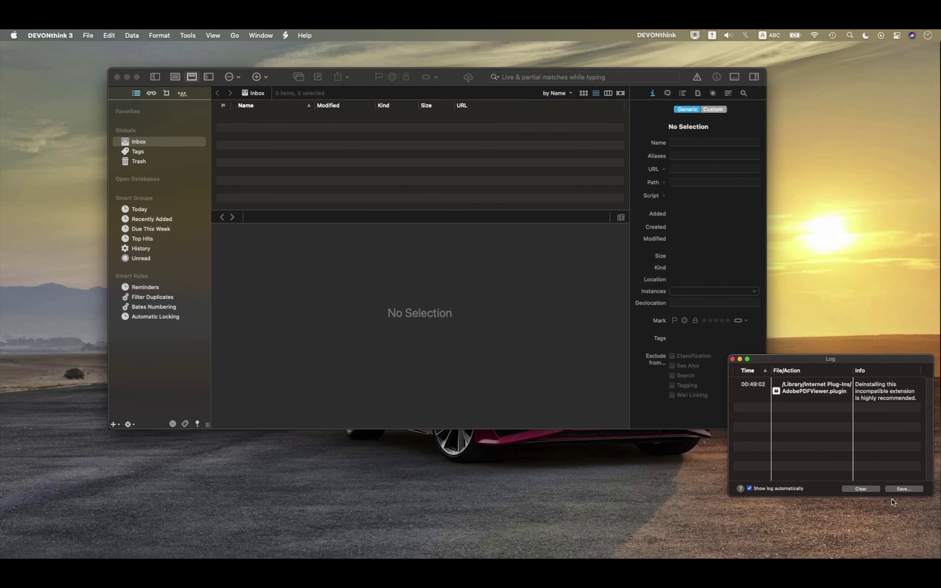
click(733, 360)
View the program's version and registration information and dismiss it.
click(51, 35)
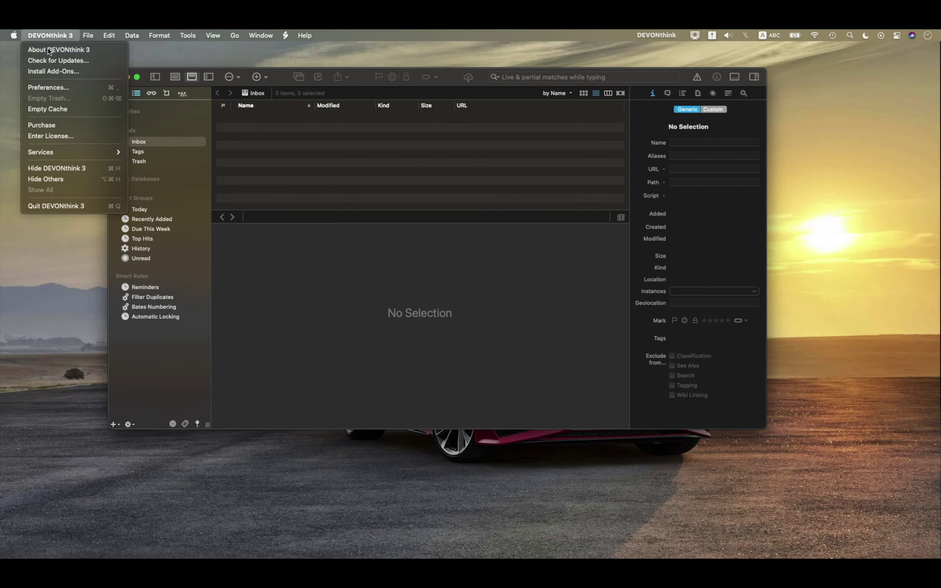
click(49, 49)
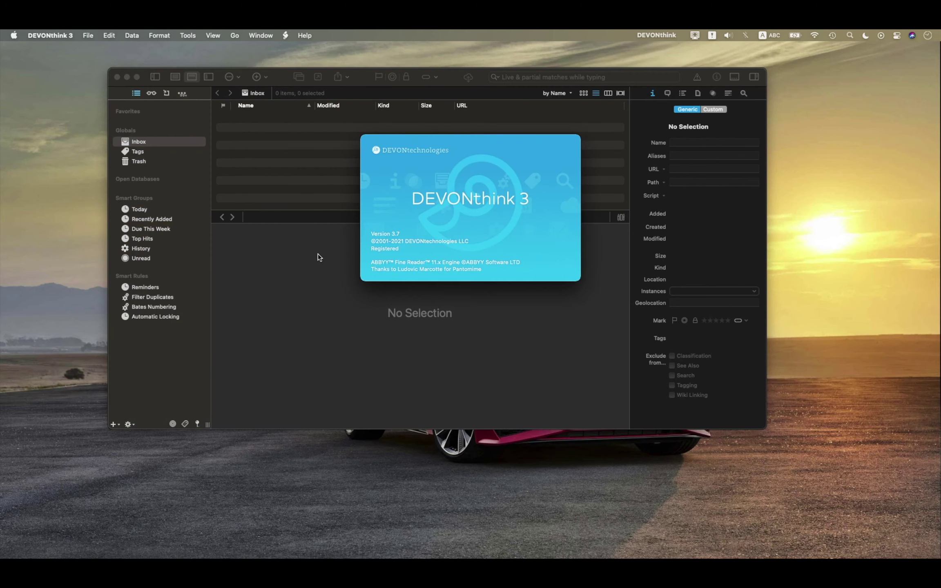
click(423, 220)
Examine the application, database and editing commands, including bookmark import sources and text transformations.
click(61, 34)
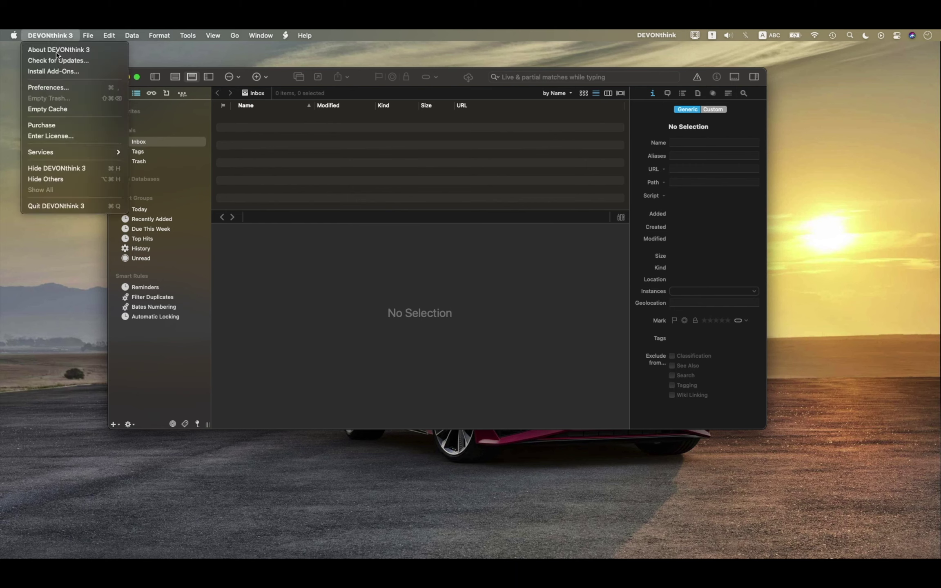
mouse_move(83, 32)
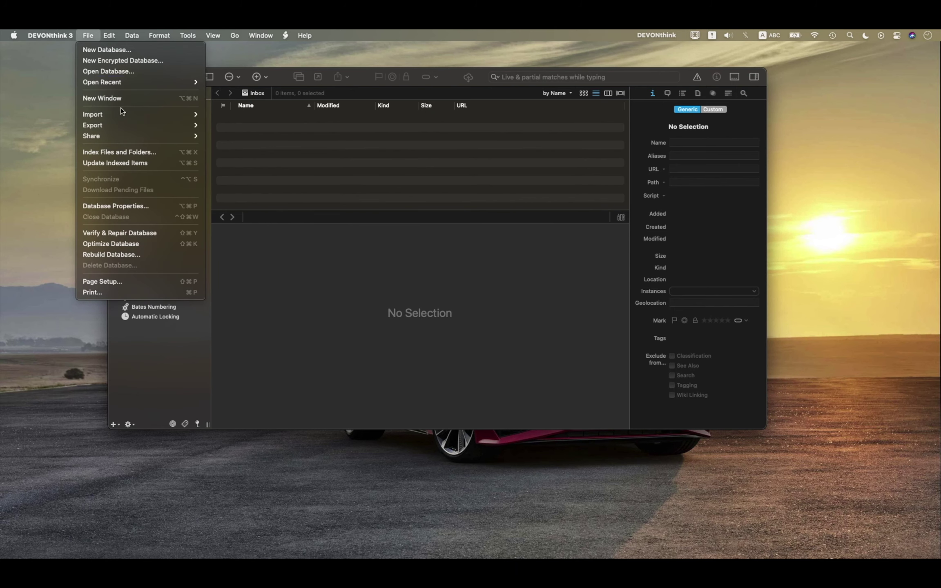
mouse_move(122, 113)
mouse_move(270, 130)
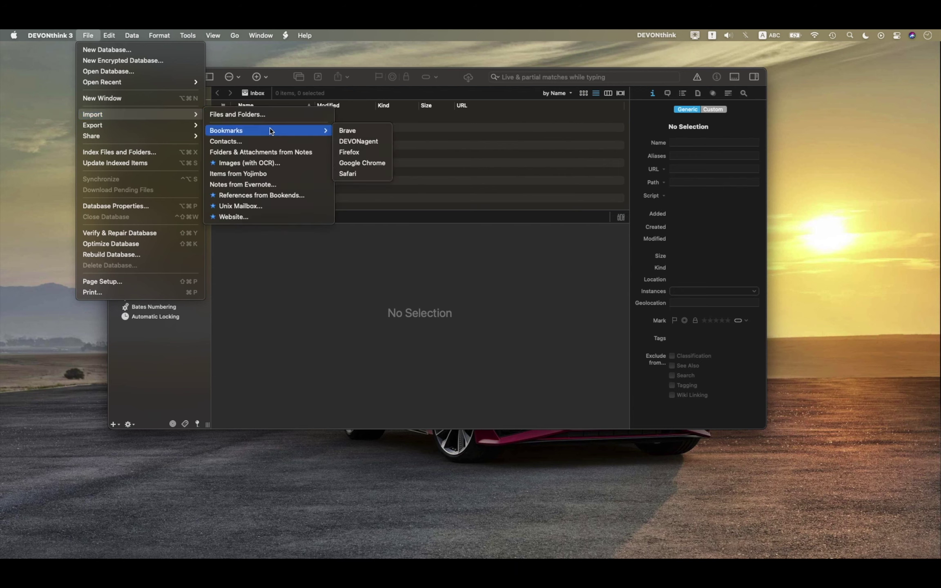
mouse_move(160, 134)
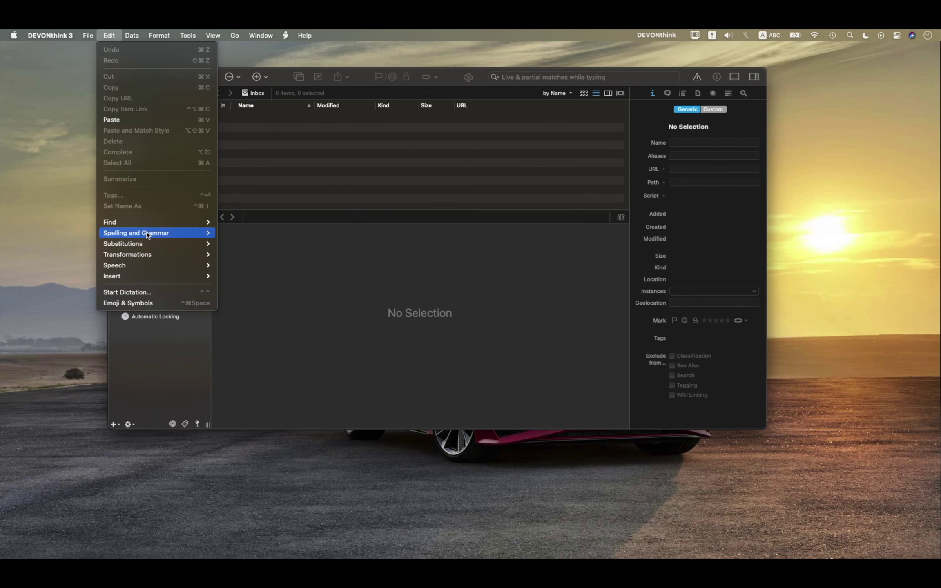
mouse_move(148, 241)
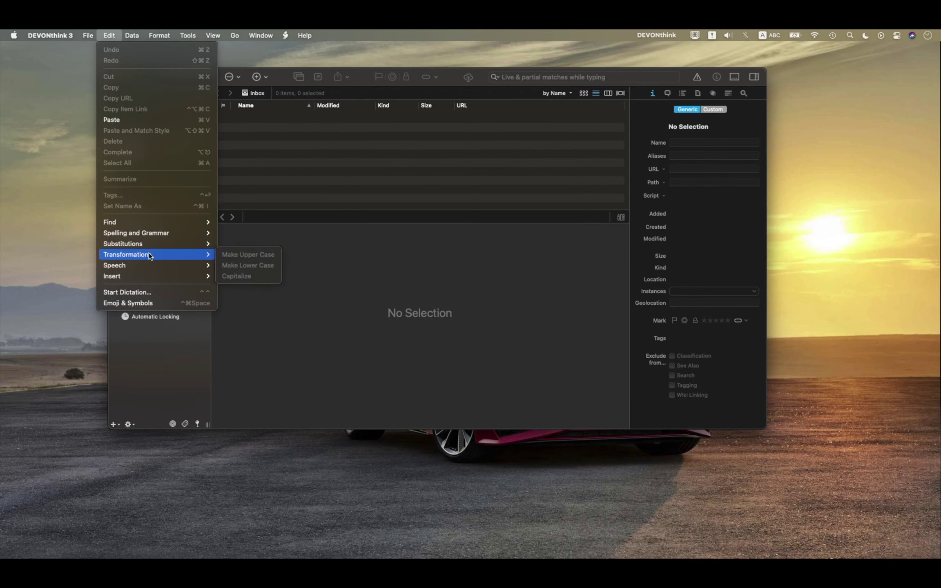
mouse_move(146, 266)
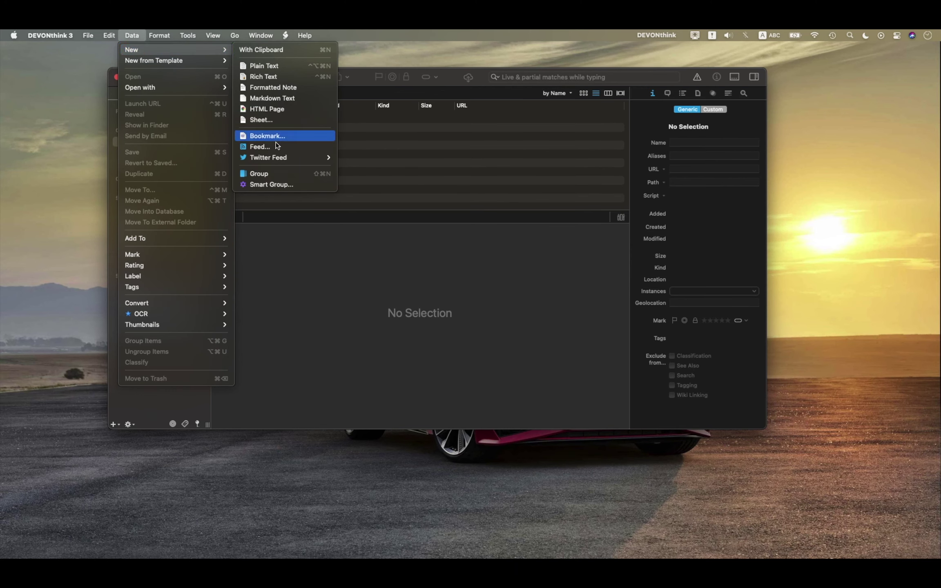
Examine the commands for creating new items, using templates, tagging documents and converting them with OCR.
mouse_move(274, 151)
mouse_move(215, 62)
mouse_move(294, 86)
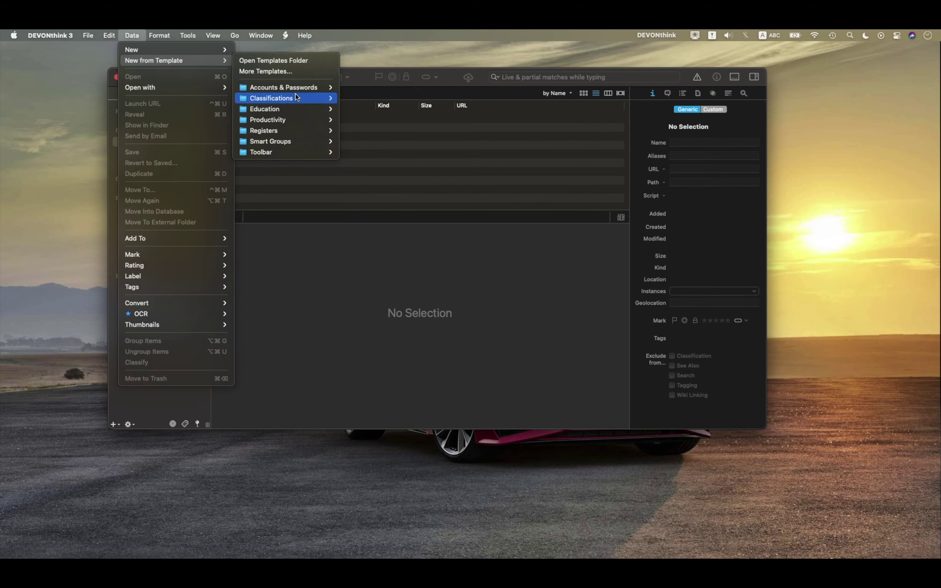
mouse_move(297, 108)
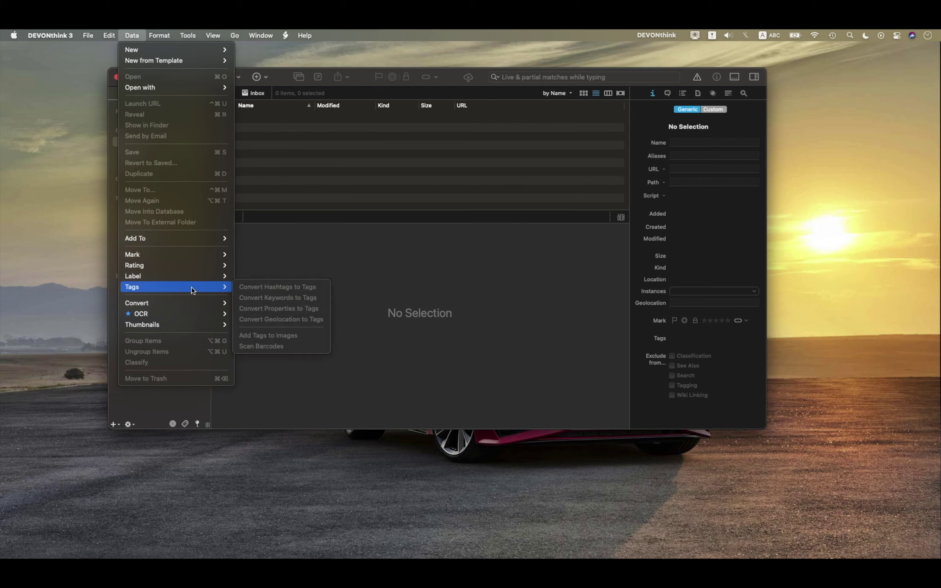
mouse_move(190, 306)
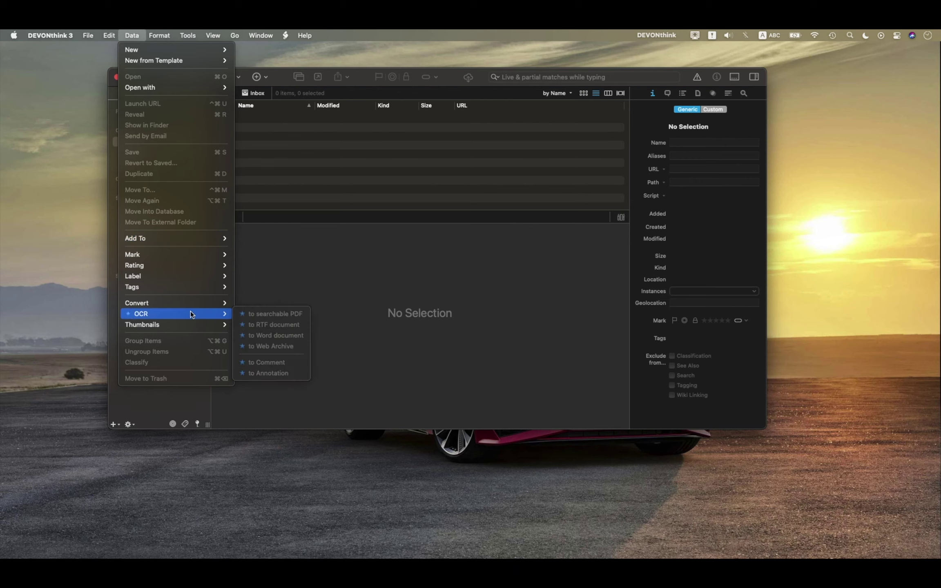
mouse_move(187, 35)
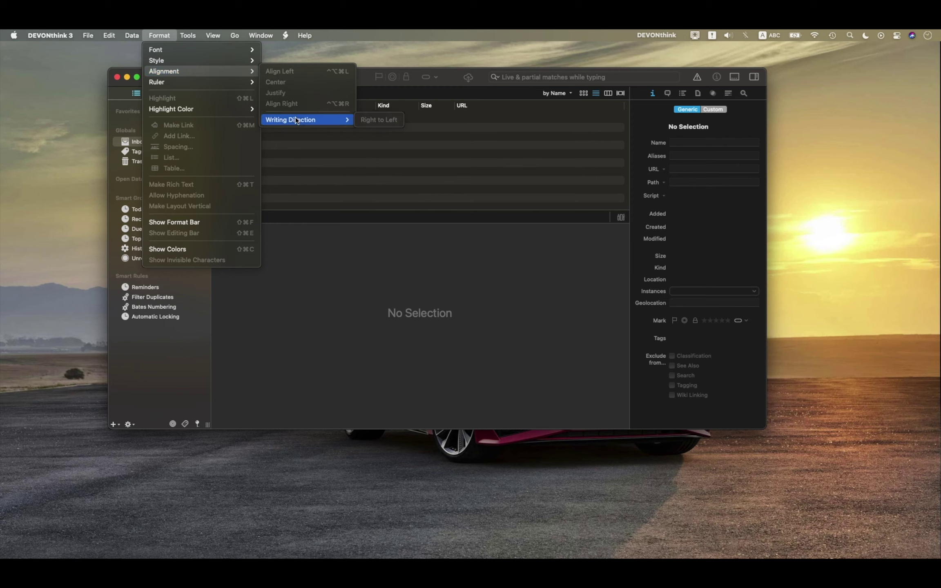
Examine the formatting, inspector, rule, view, window and script commands the program offers.
mouse_move(230, 110)
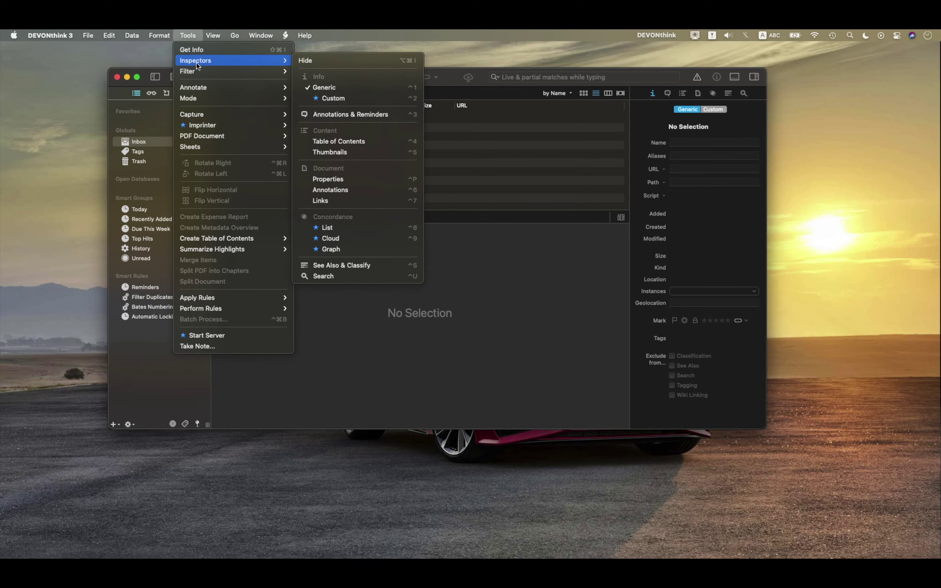
mouse_move(201, 86)
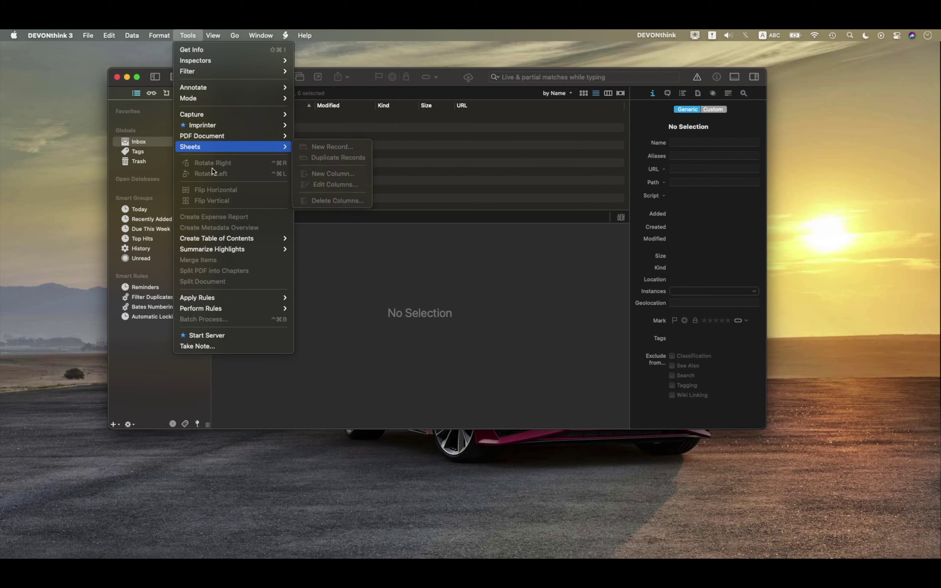
mouse_move(227, 298)
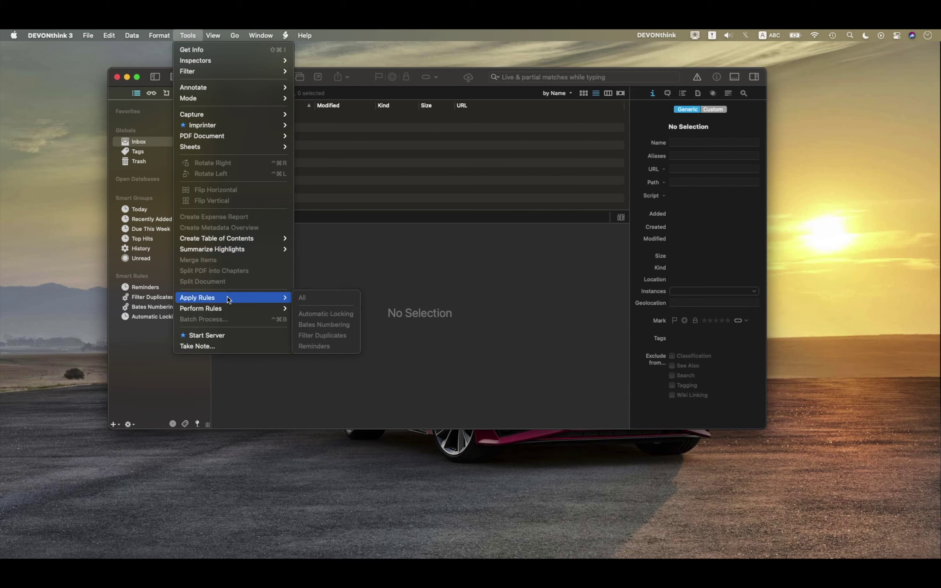
mouse_move(221, 32)
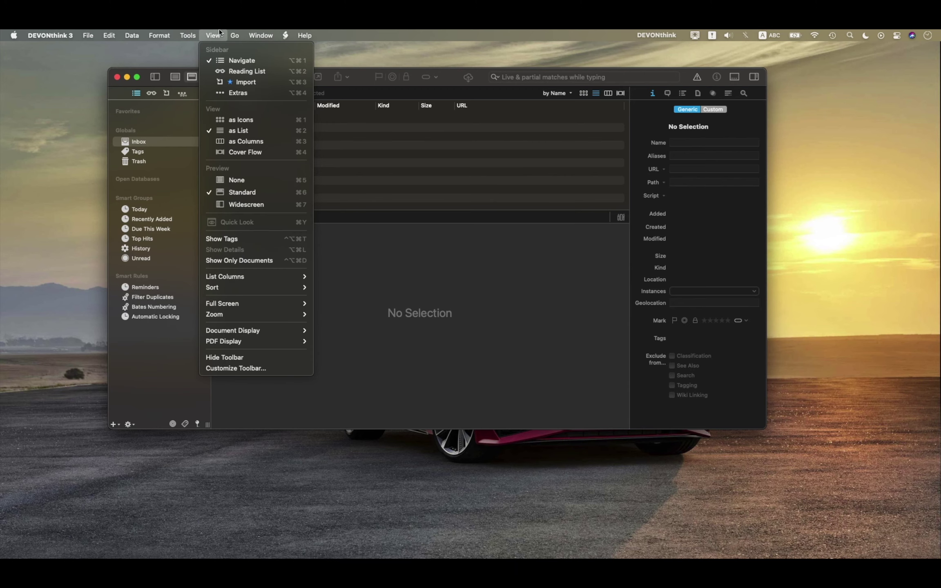
mouse_move(228, 280)
mouse_move(228, 317)
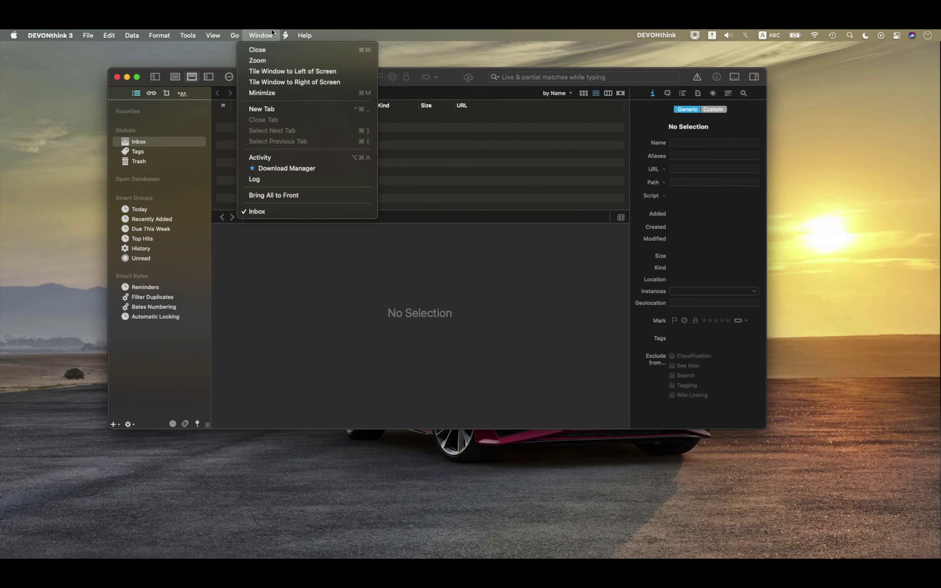
mouse_move(285, 33)
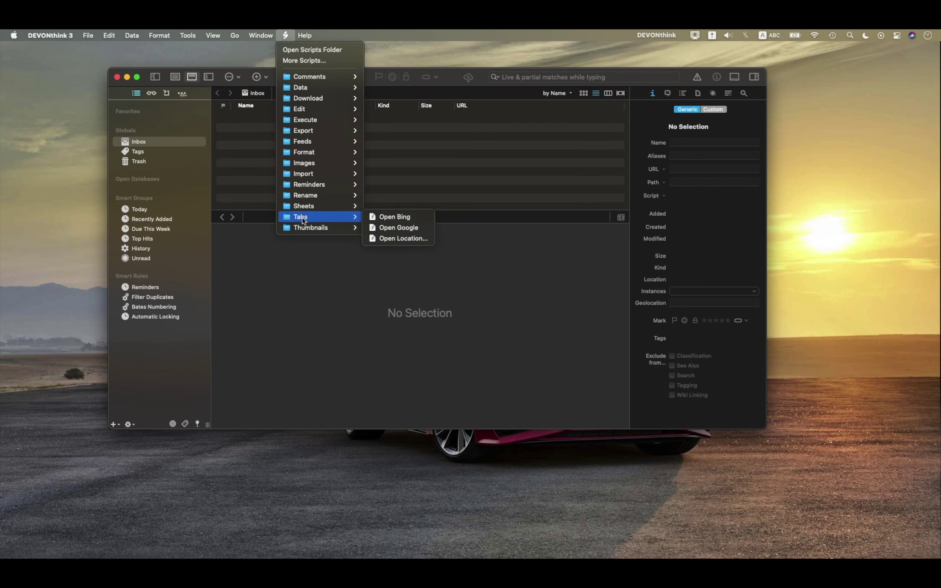
click(301, 64)
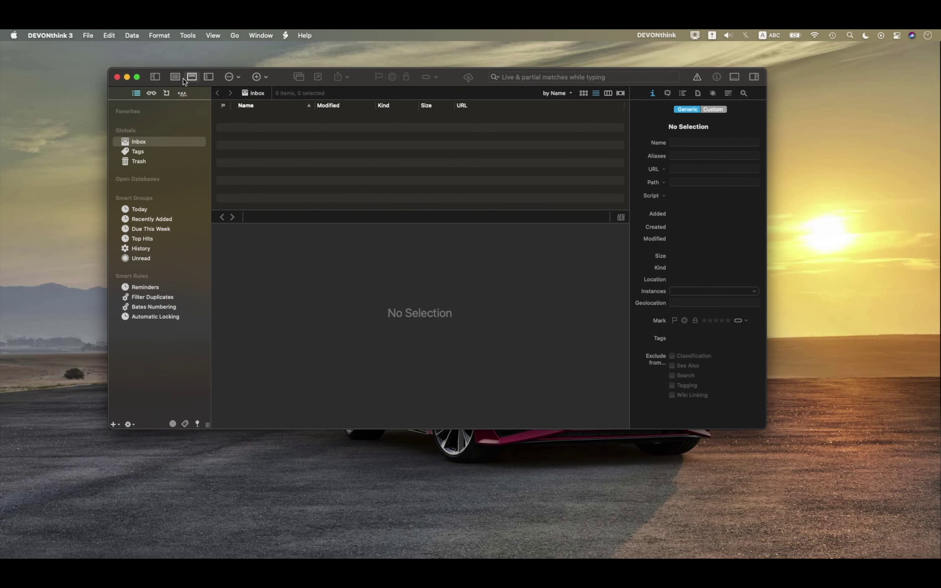
Hide the sidebar, compare the preview layouts and keep Widescreen, with the sidebar shown again.
click(156, 78)
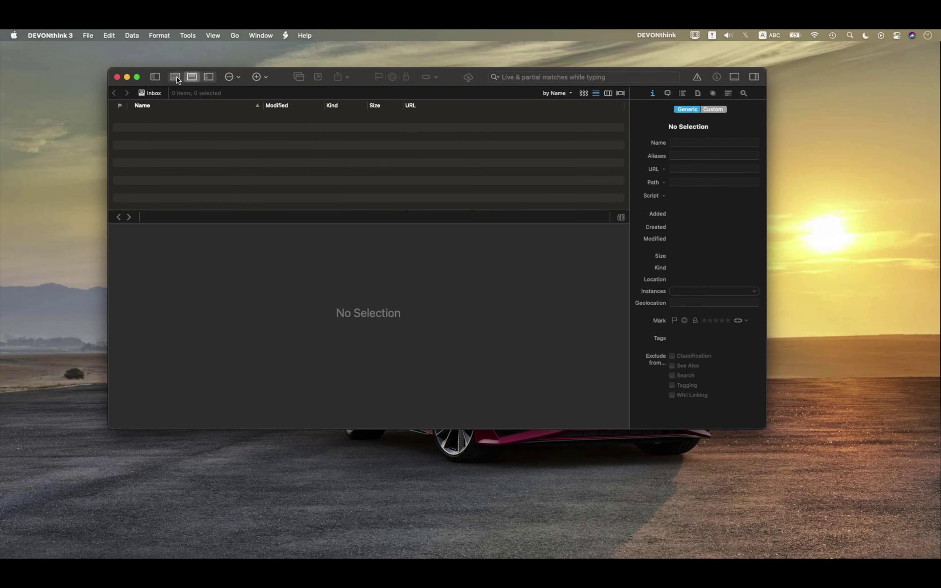
click(176, 76)
click(192, 77)
click(209, 76)
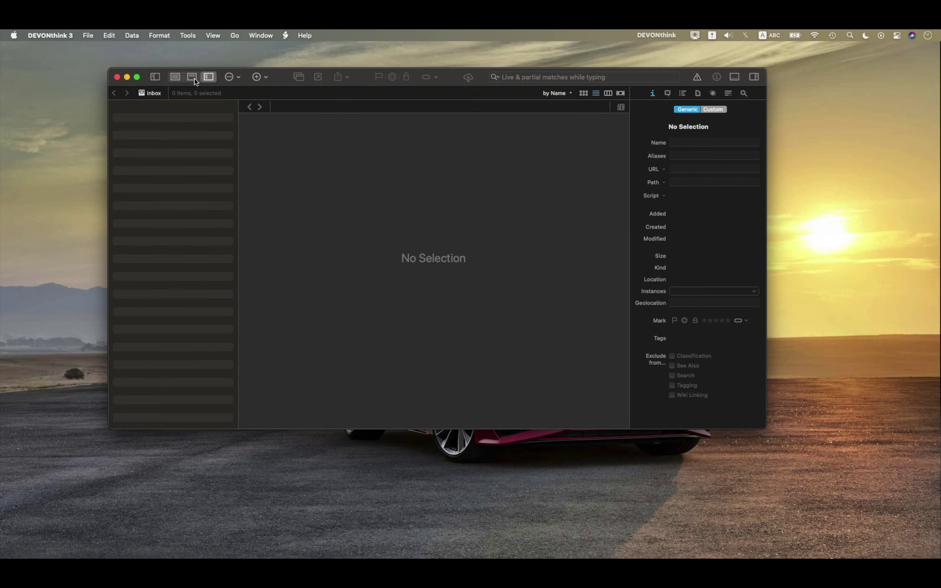
click(153, 77)
Examine the template categories and the item types that can be created from the main window.
click(231, 77)
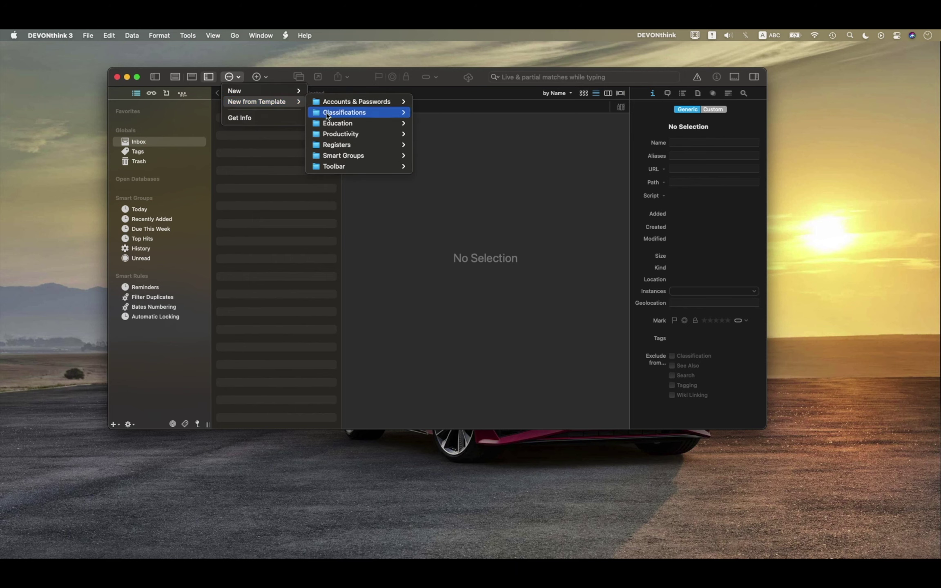
click(281, 76)
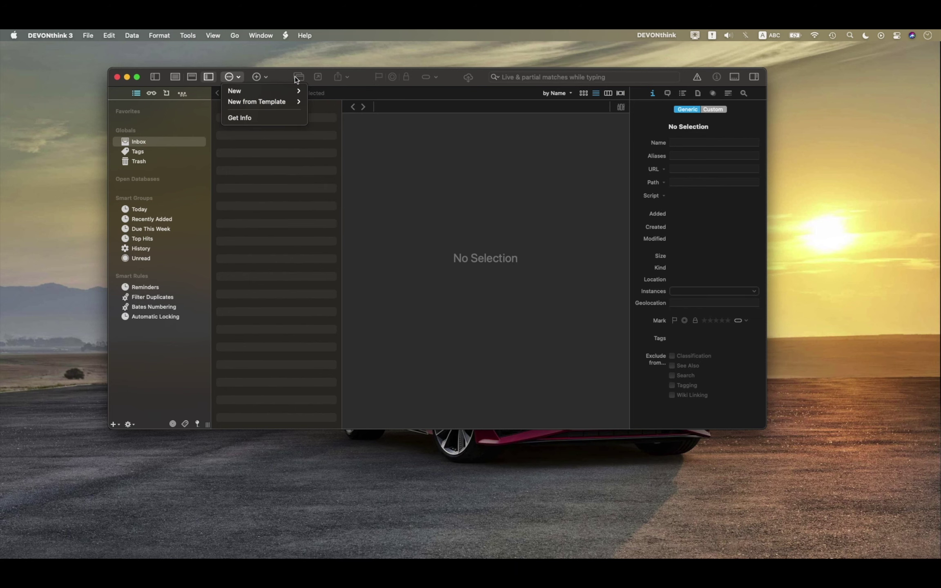
click(266, 77)
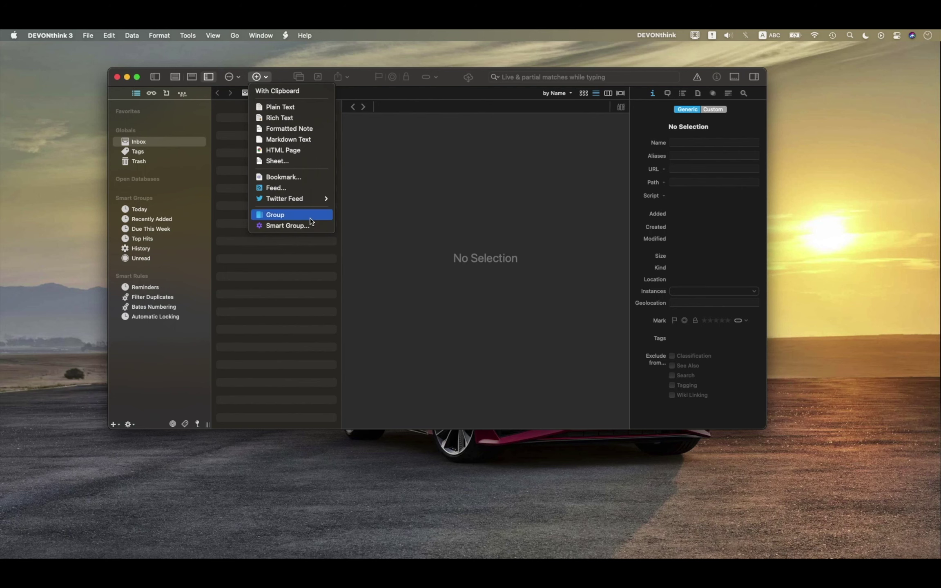
Show the bar beneath the document view and keep the inspector pane shown after toggling it off and on.
click(280, 77)
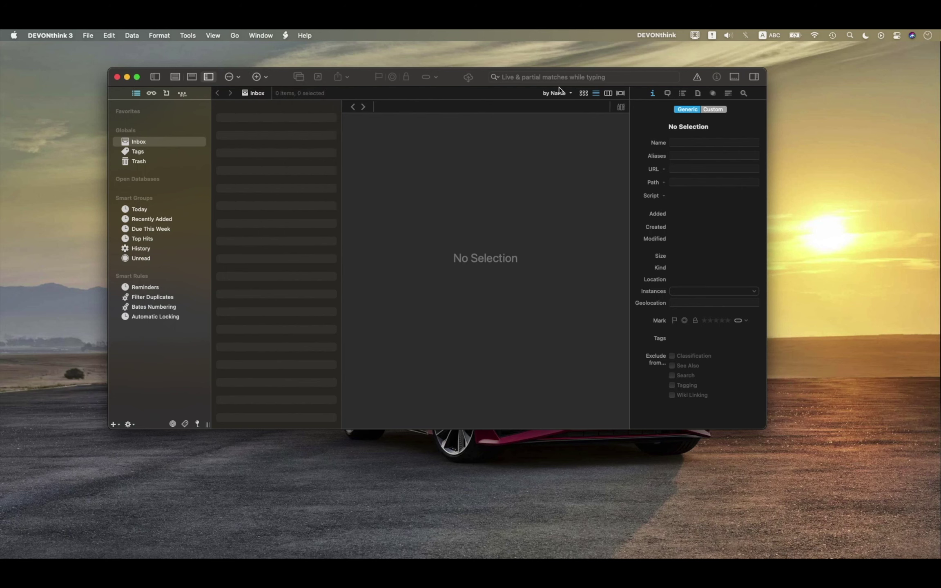
click(695, 78)
click(695, 78)
click(731, 79)
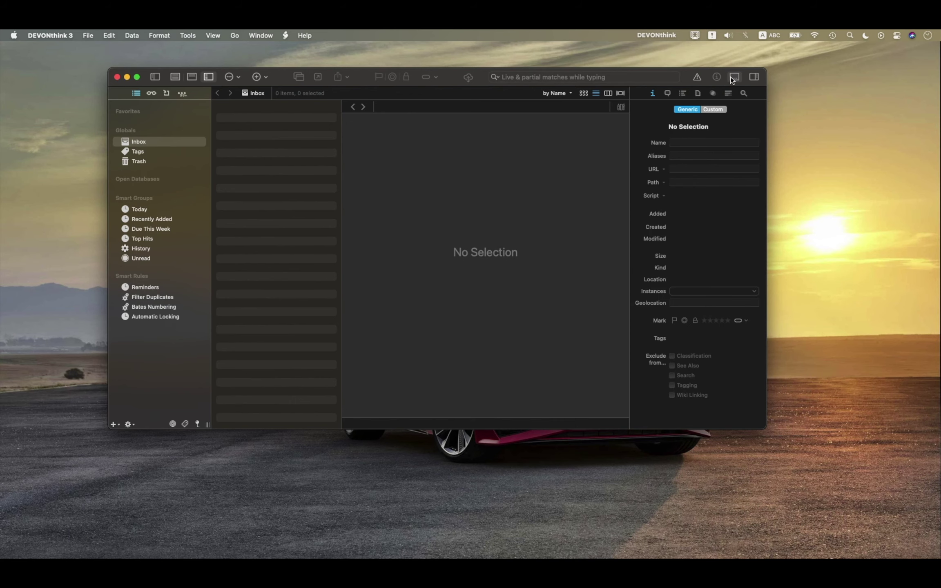
click(756, 77)
click(756, 76)
View the contents of Tags, Trash and the Today and Recently Added smart groups.
click(140, 152)
click(140, 162)
click(139, 208)
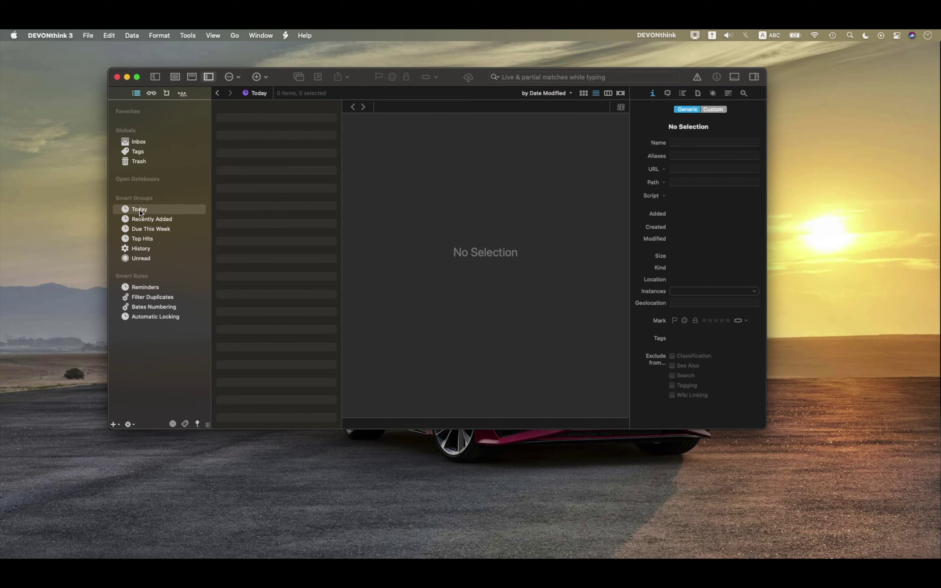
click(140, 218)
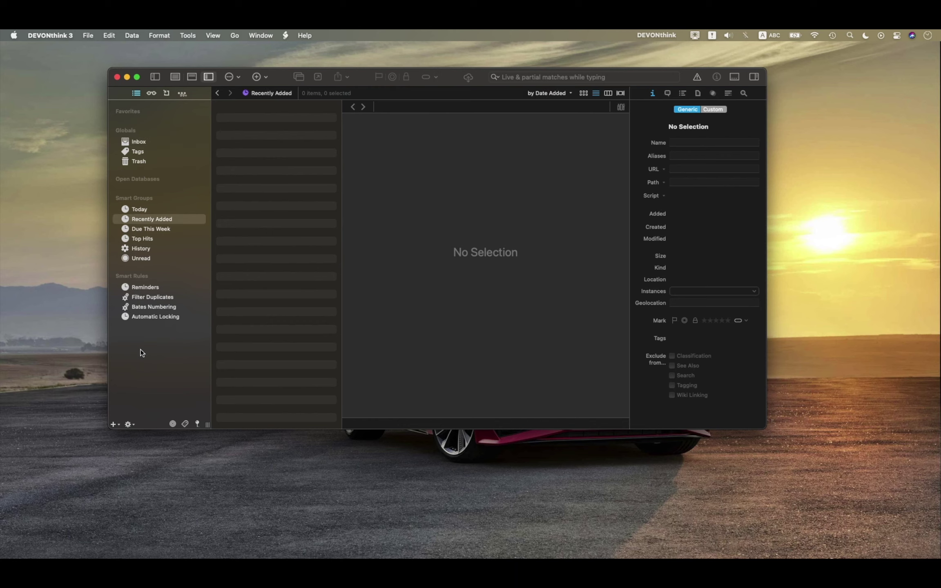
Examine the sidebar's commands for creating databases, smart groups and smart rules, and for managing and sorting items.
click(114, 424)
click(129, 425)
click(130, 425)
scroll(146, 447, down, 2)
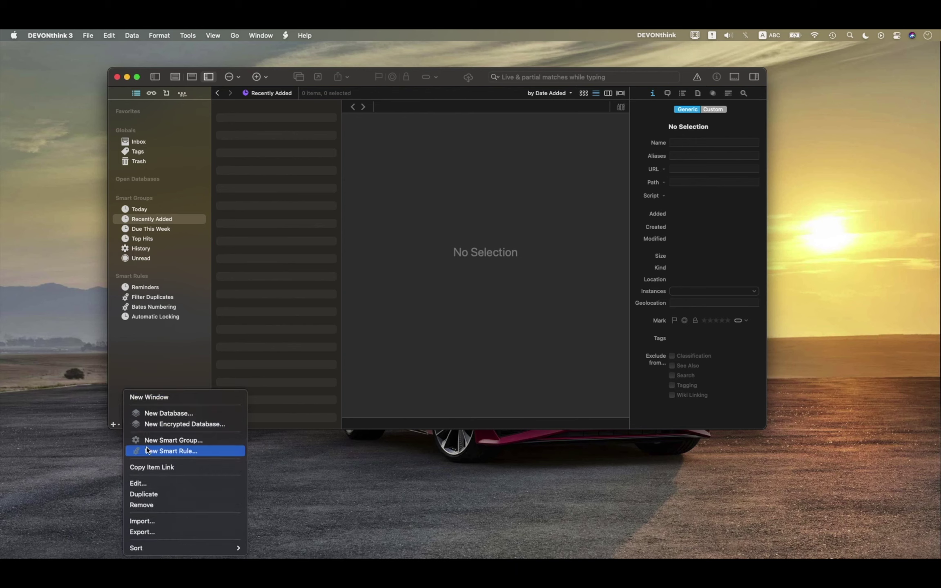
mouse_move(193, 546)
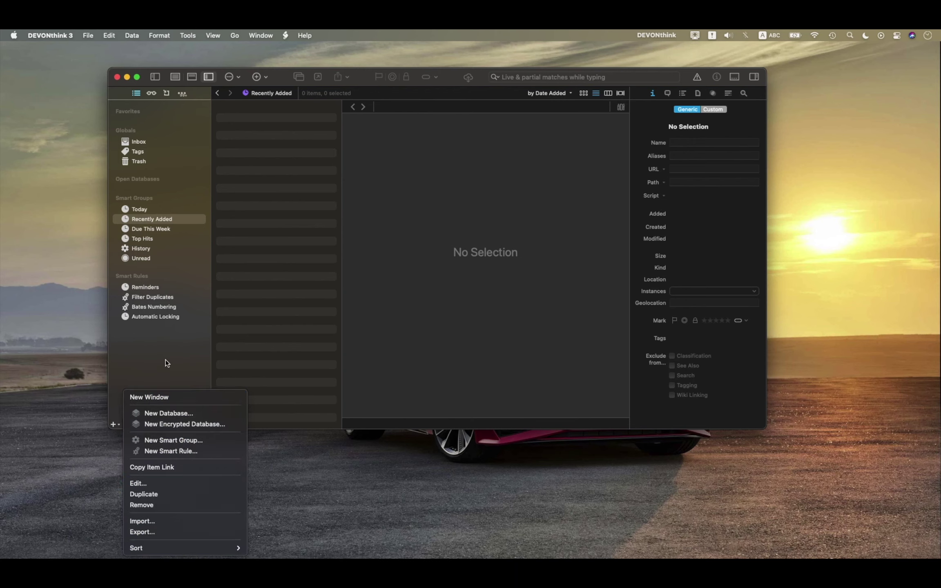
click(170, 418)
Examine the sidebar's date, mark, file location and tag filters, leaving all filter panes hidden.
click(173, 425)
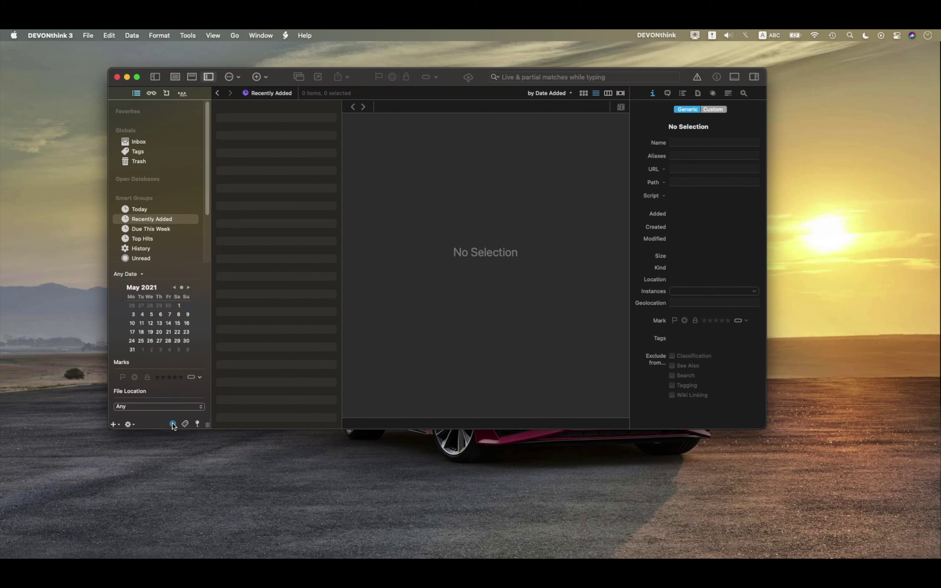
click(185, 424)
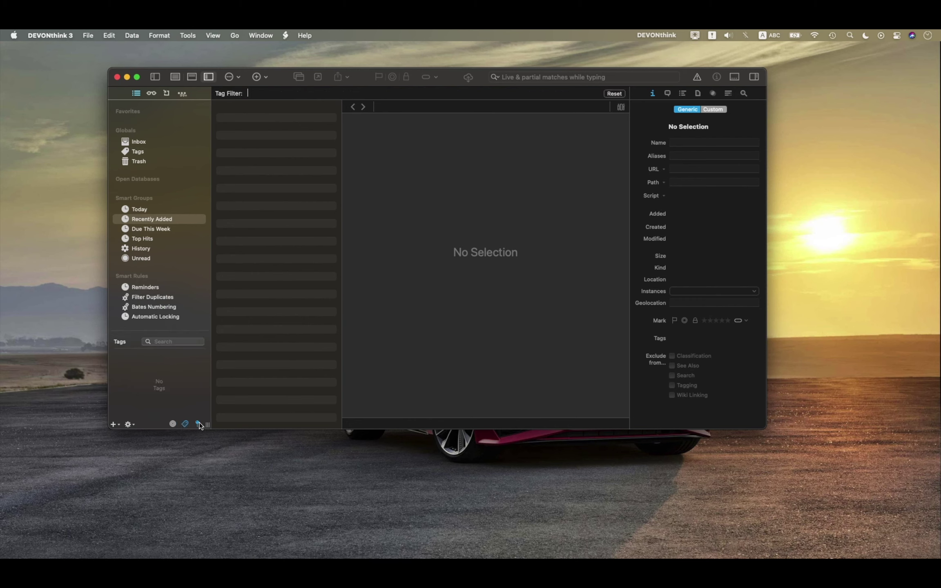
click(198, 424)
click(198, 424)
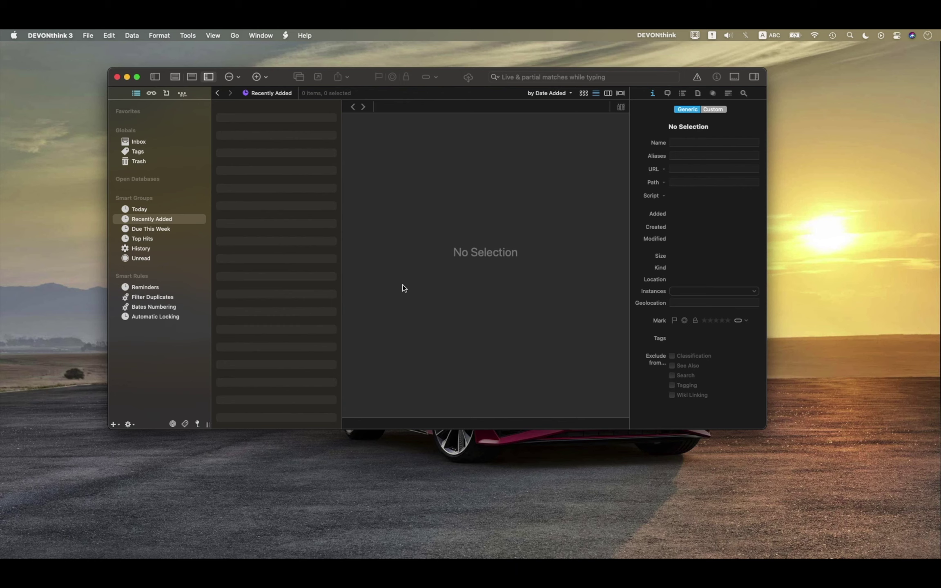
Examine the inspectors in order, from custom metadata and reminders through concordance and related documents to text search.
click(707, 112)
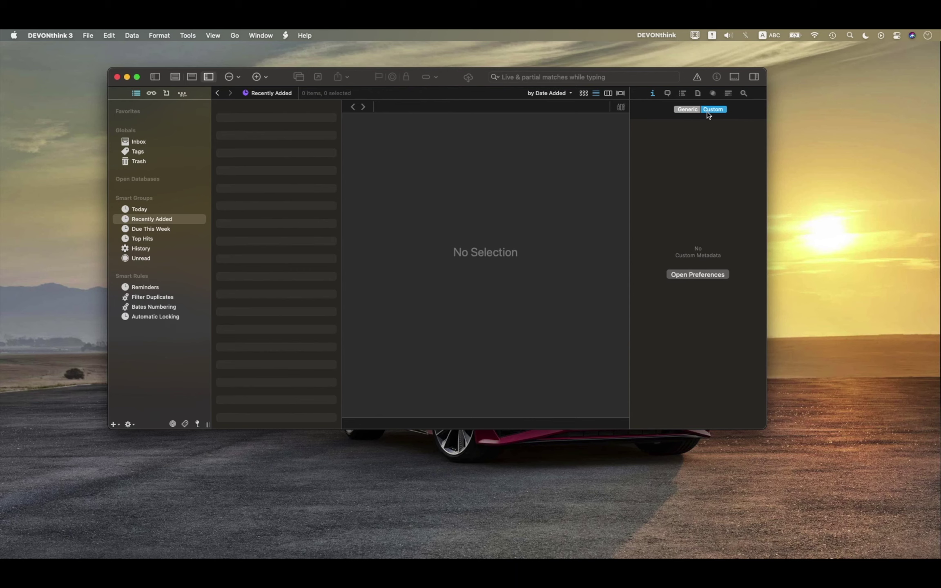
click(669, 94)
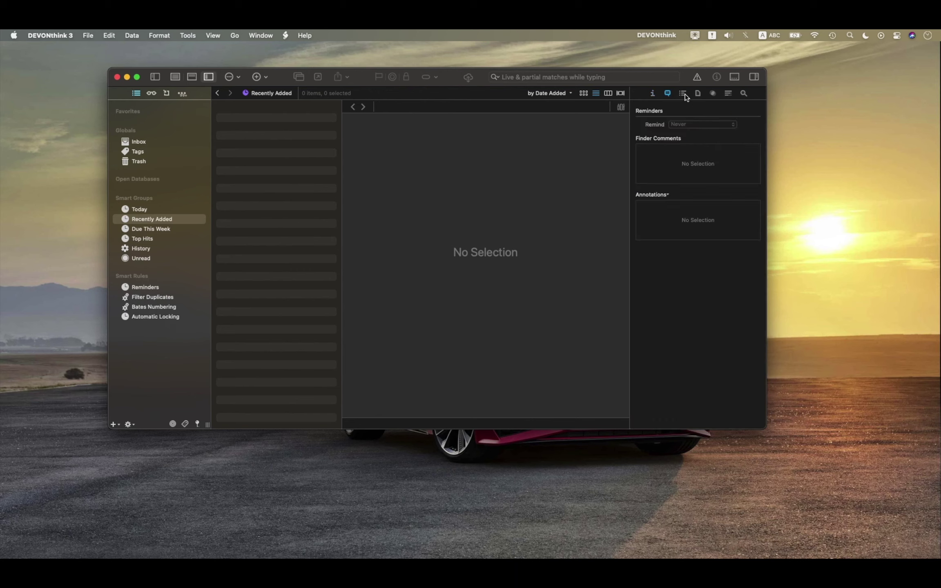
click(684, 94)
click(698, 96)
click(713, 96)
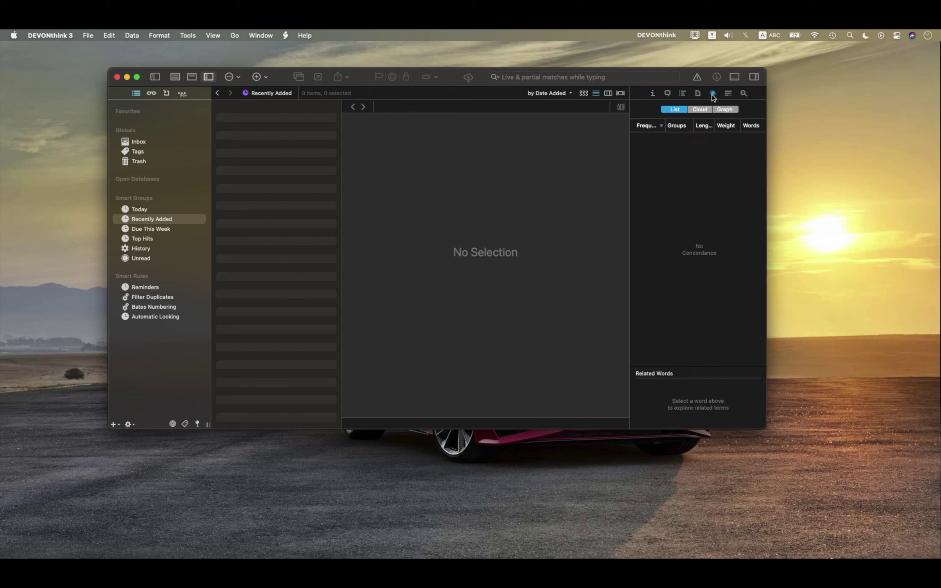
click(728, 94)
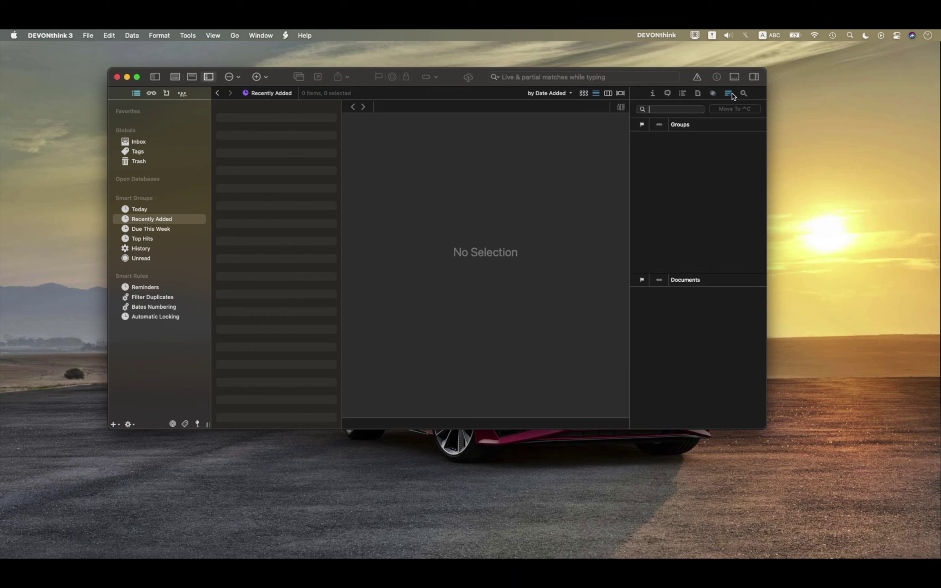
click(743, 94)
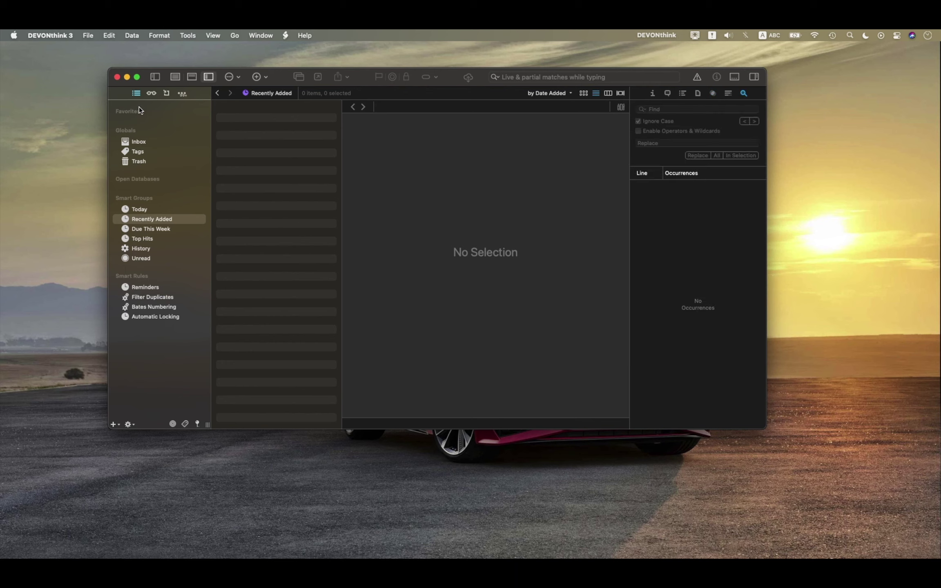
Quit DEVONthink 3.
click(50, 35)
click(49, 205)
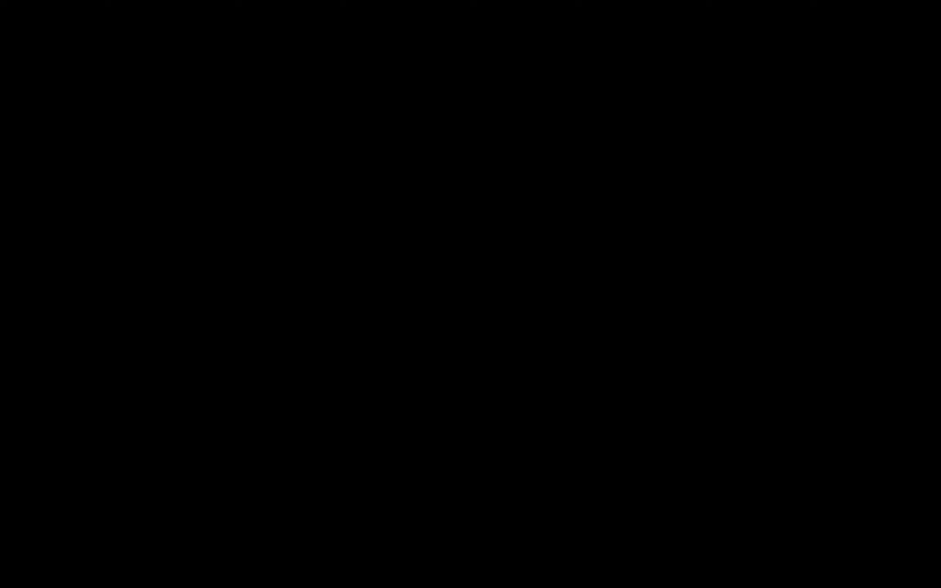